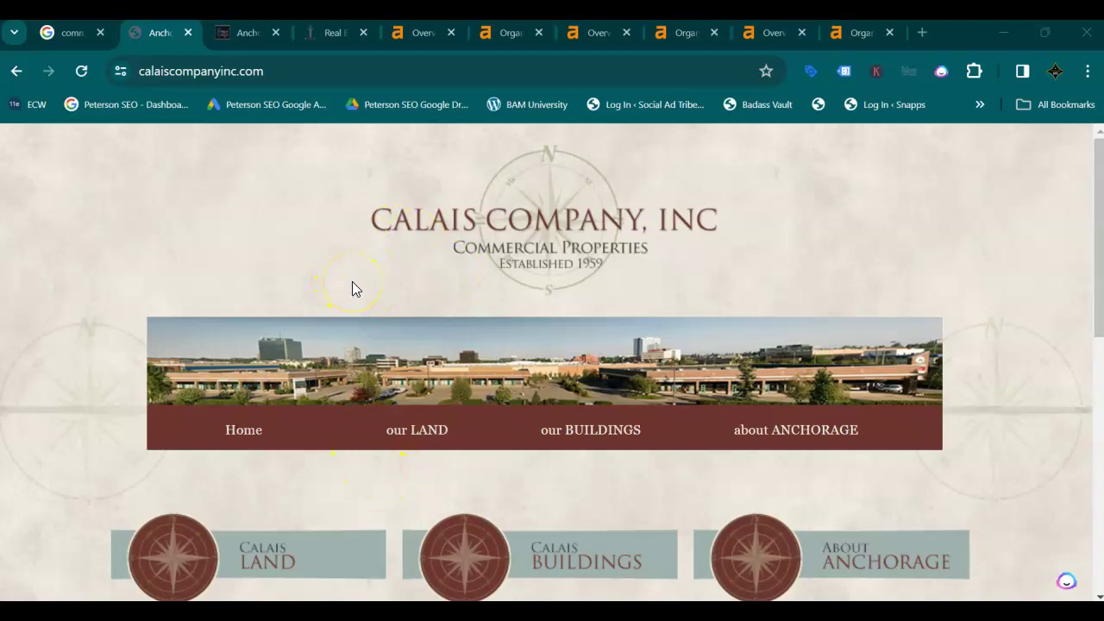
# - Go back to the 'commercial real estate developers anchorage' results and scroll to the Businesses map pack
pyautogui.click(239, 274)
pyautogui.click(63, 37)
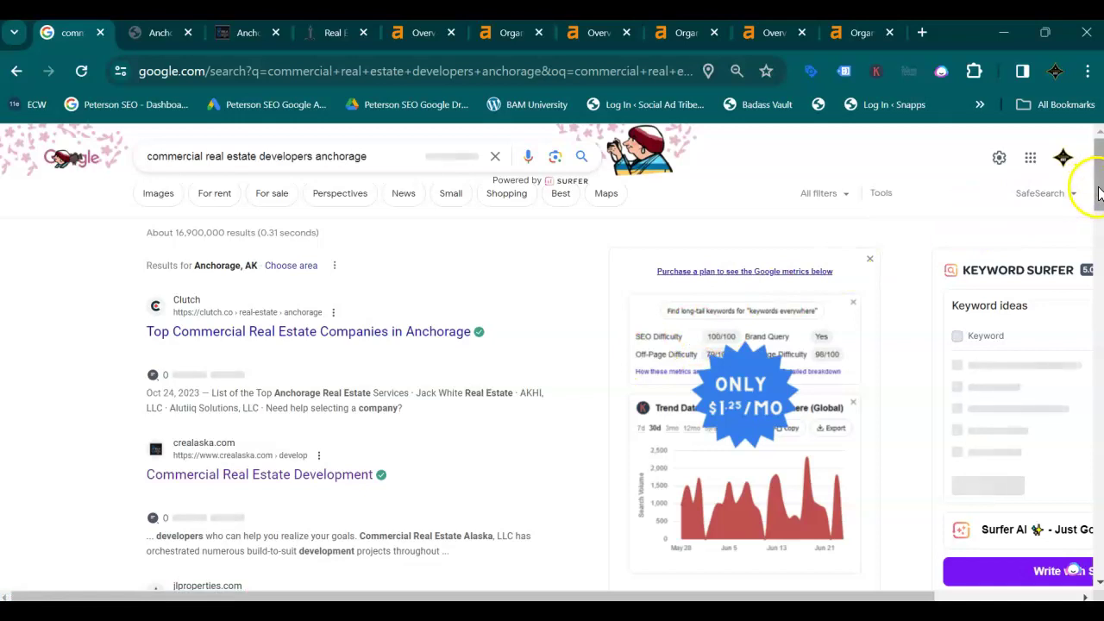
pyautogui.moveTo(1097, 191); pyautogui.dragTo(1099, 274)
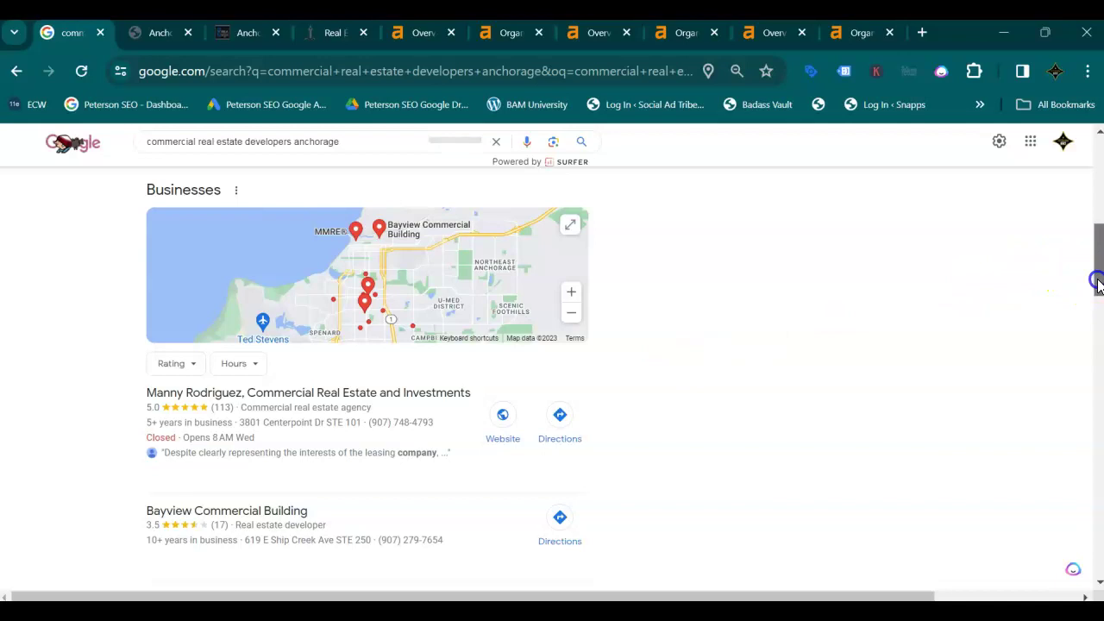
pyautogui.moveTo(1096, 278); pyautogui.dragTo(1097, 304)
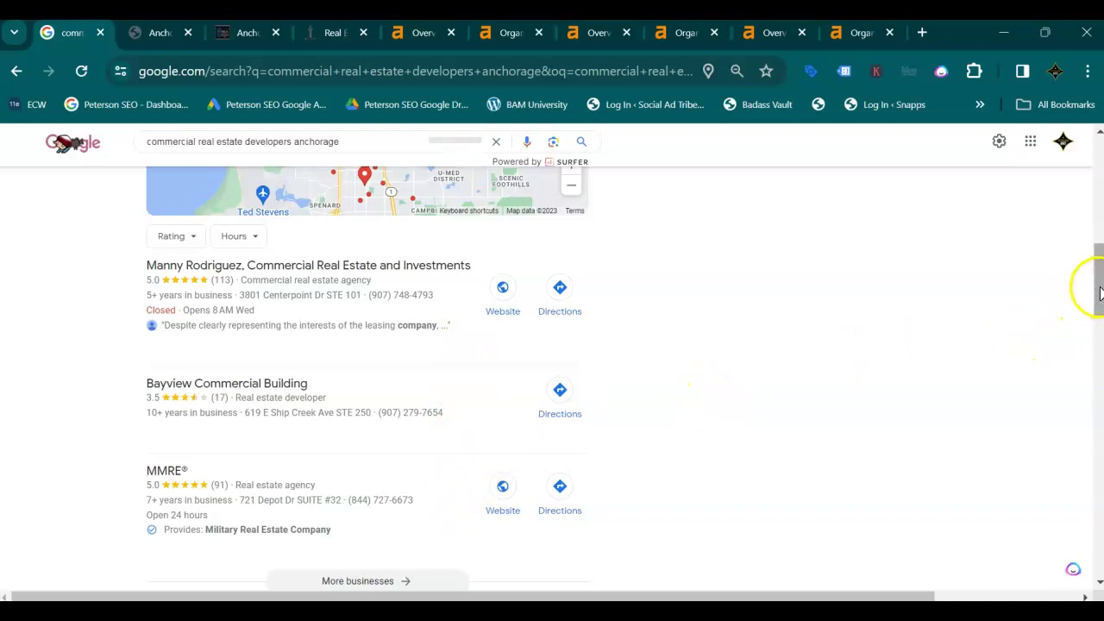
# - Scroll past More businesses to the organic results listing Calais Company below two competitors
pyautogui.moveTo(1099, 293); pyautogui.dragTo(1099, 355)
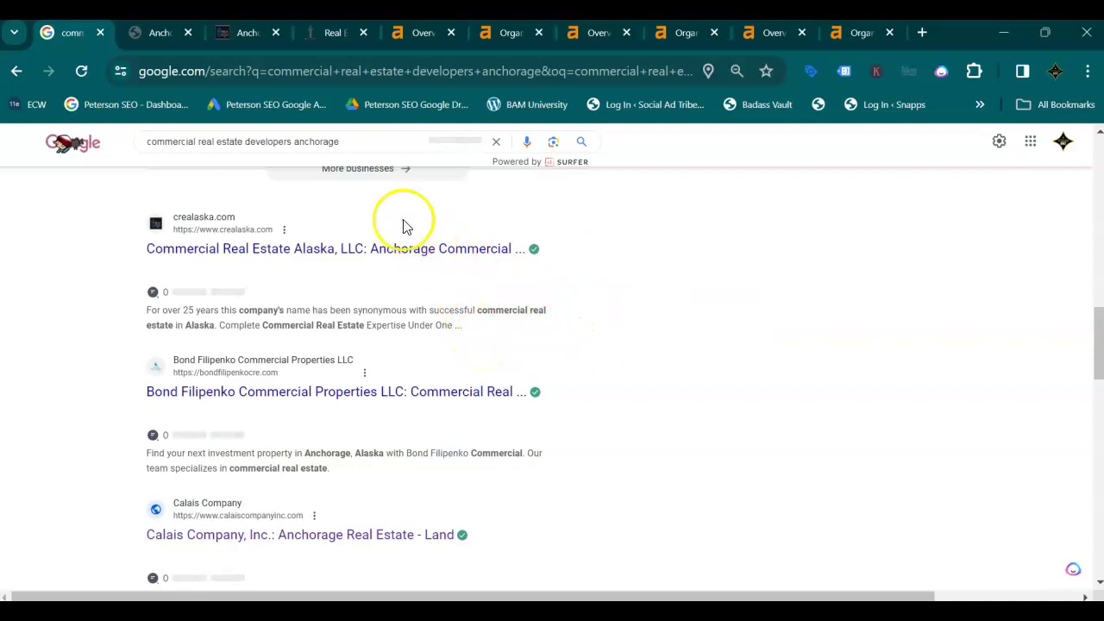
# - Read the calaiscompanyinc.com homepage down to the footer's company description and contact details
pyautogui.click(149, 35)
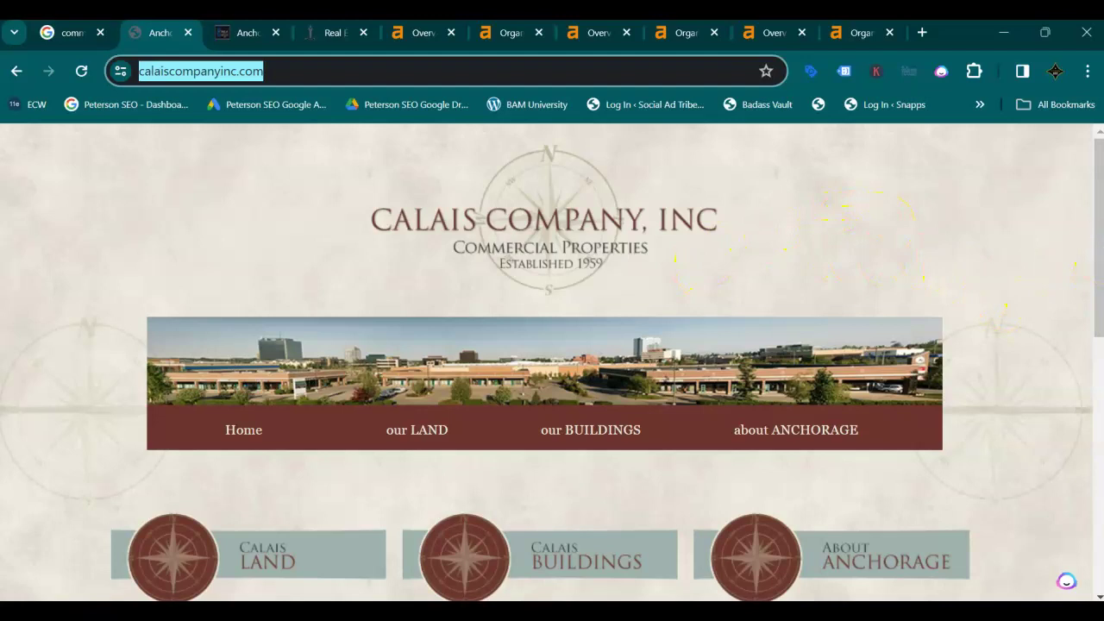
pyautogui.moveTo(1101, 252); pyautogui.dragTo(1096, 365)
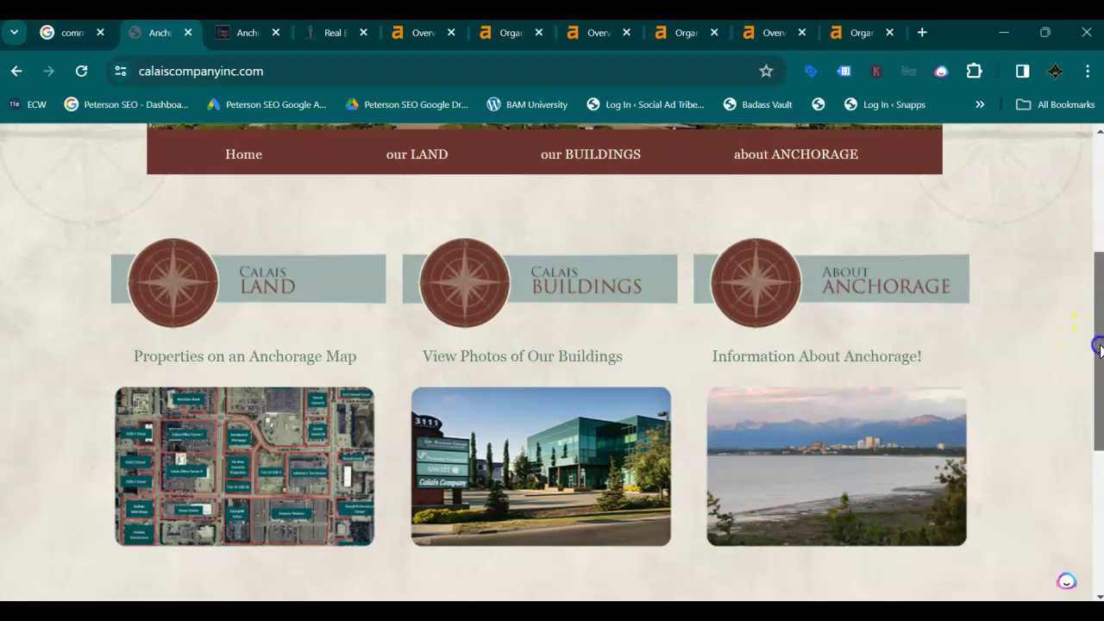
pyautogui.moveTo(1098, 344); pyautogui.dragTo(1099, 474)
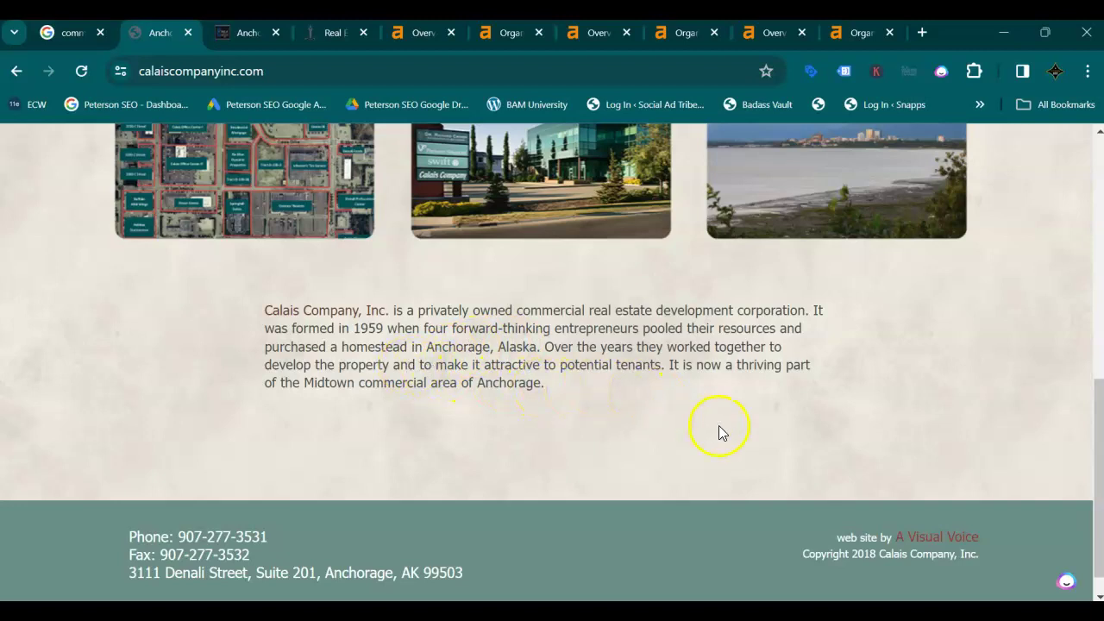
pyautogui.click(1099, 444)
pyautogui.moveTo(1100, 444); pyautogui.dragTo(1075, 450)
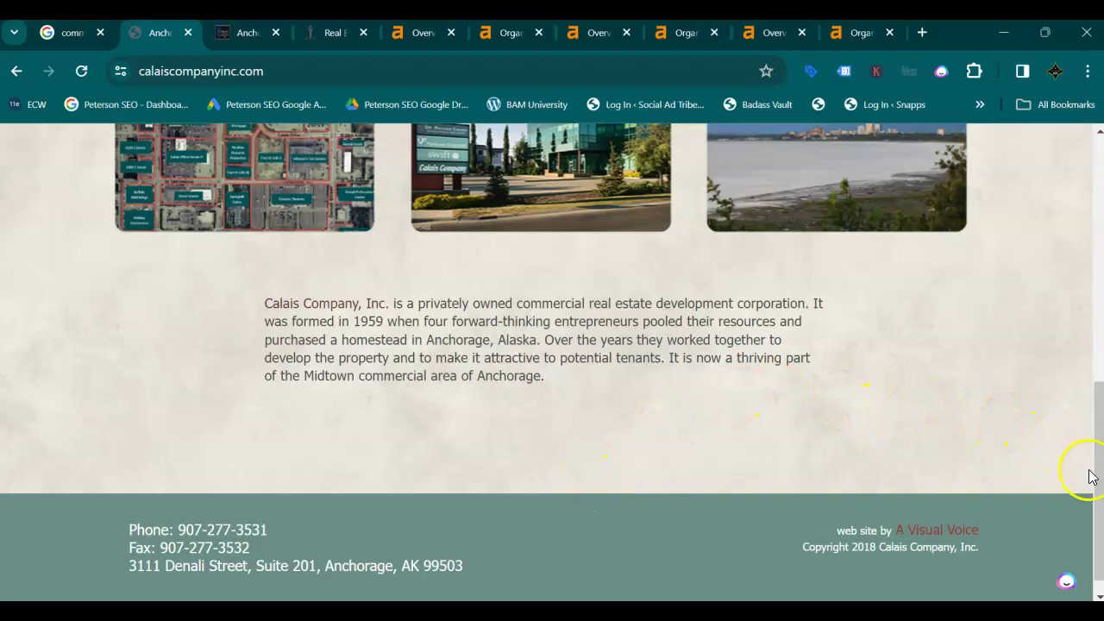
pyautogui.moveTo(1085, 475); pyautogui.dragTo(1063, 265)
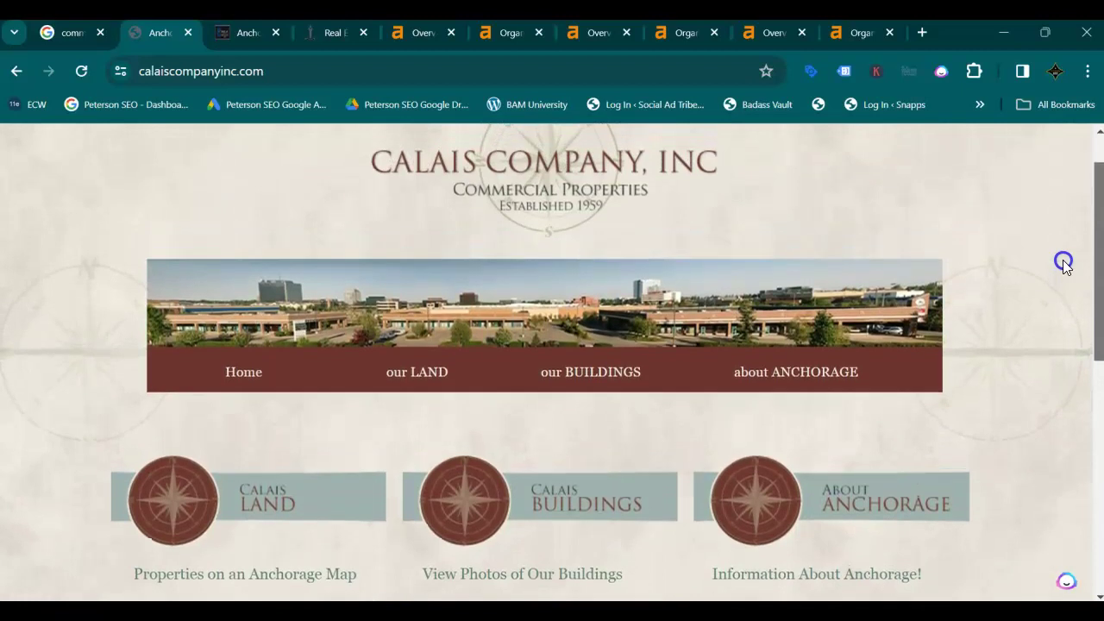
pyautogui.moveTo(1063, 265); pyautogui.dragTo(1062, 238)
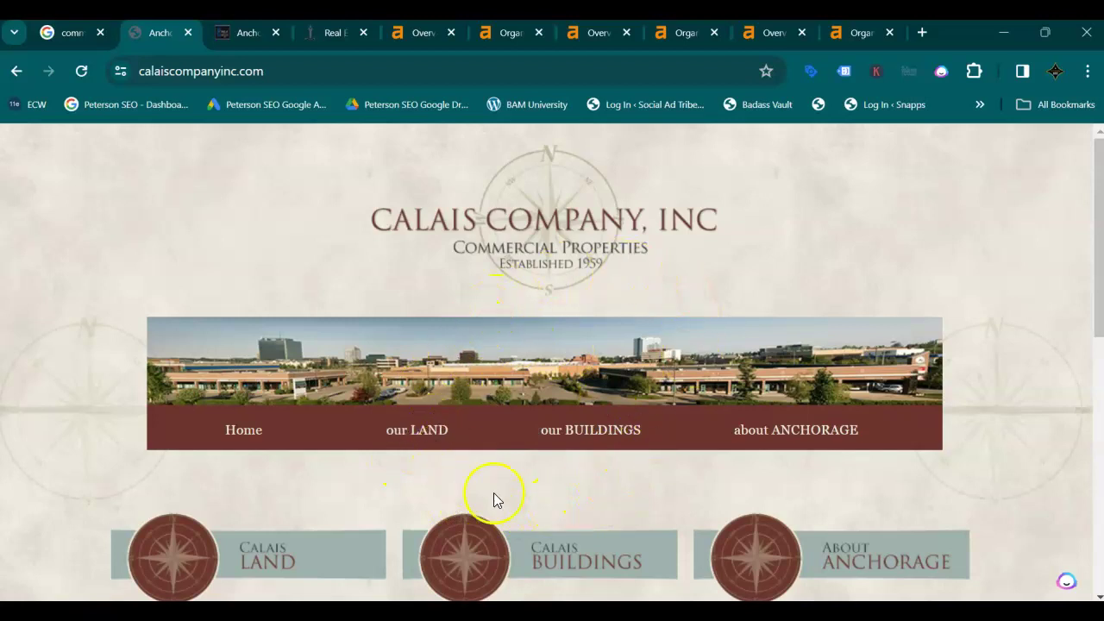
pyautogui.click(606, 511)
# - Read the crealaska.com development page about build-to-suit sites in Anchorage, Eagle River and Wasilla
pyautogui.click(235, 41)
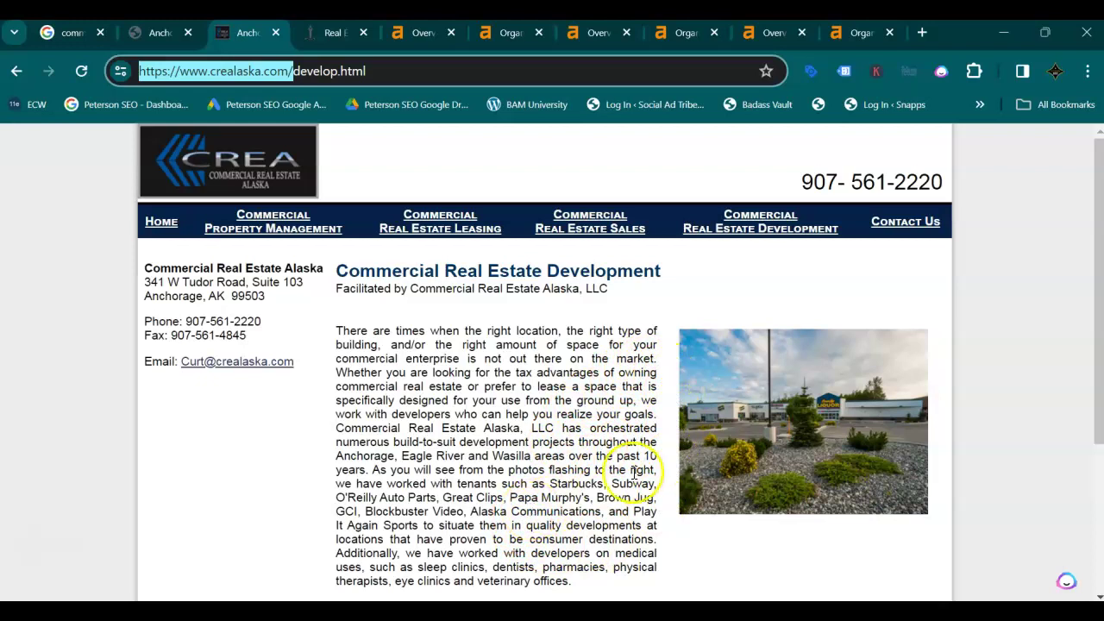
pyautogui.moveTo(1100, 345); pyautogui.dragTo(1069, 419)
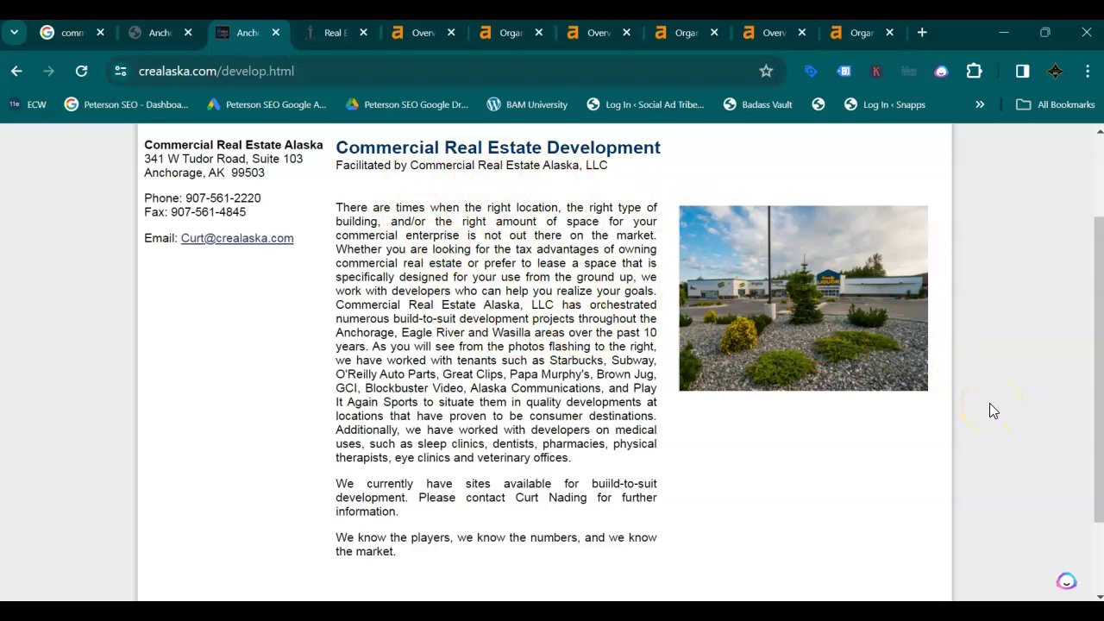
pyautogui.rightClick(793, 325)
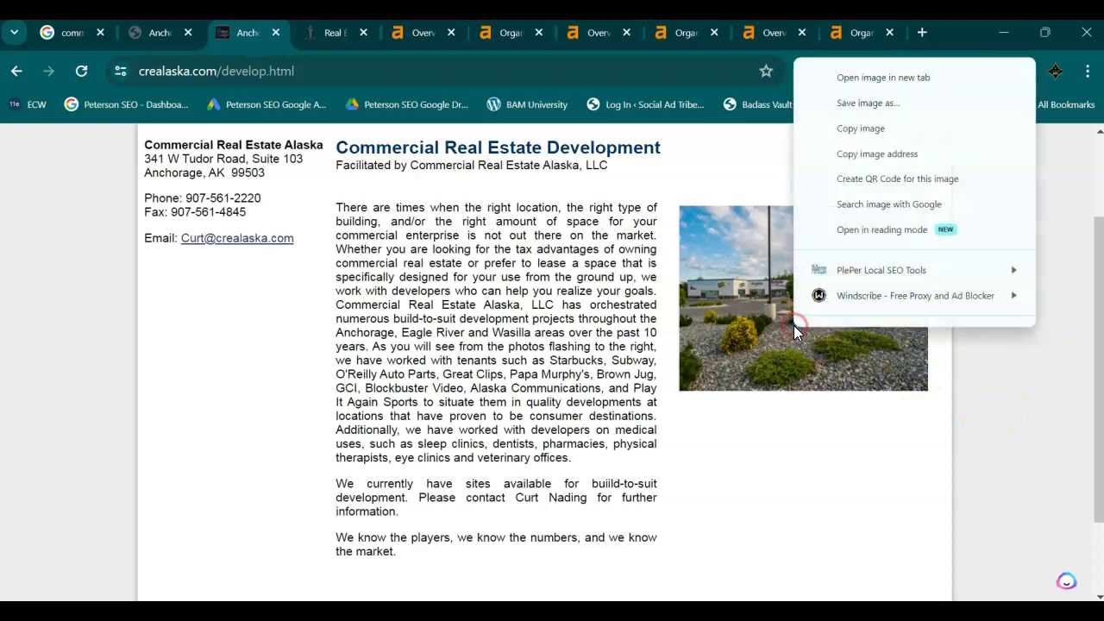
pyautogui.click(882, 106)
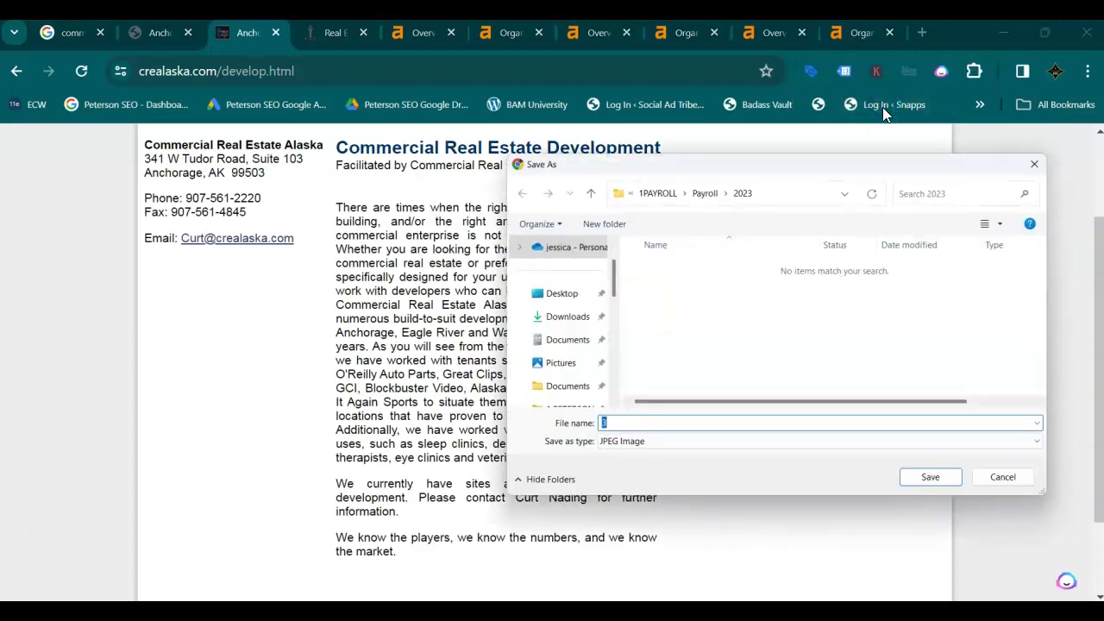
pyautogui.click(1009, 478)
pyautogui.moveTo(1096, 464); pyautogui.dragTo(1091, 357)
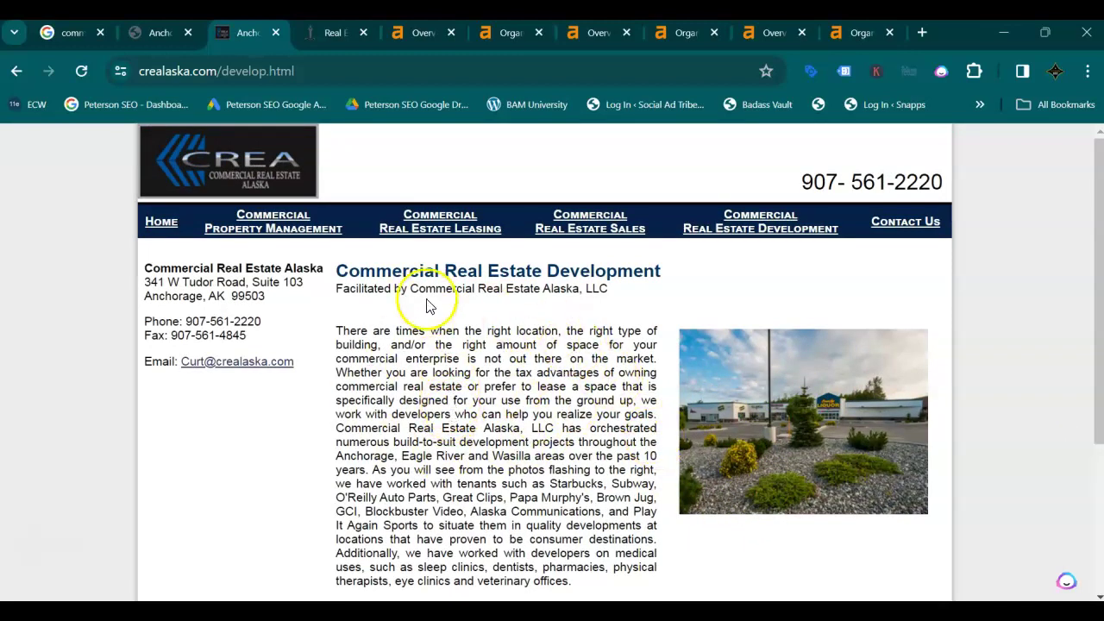
# - Scroll through the JL Properties site to its footer, then view the calaiscompanyinc.com Ahrefs overview
pyautogui.click(328, 38)
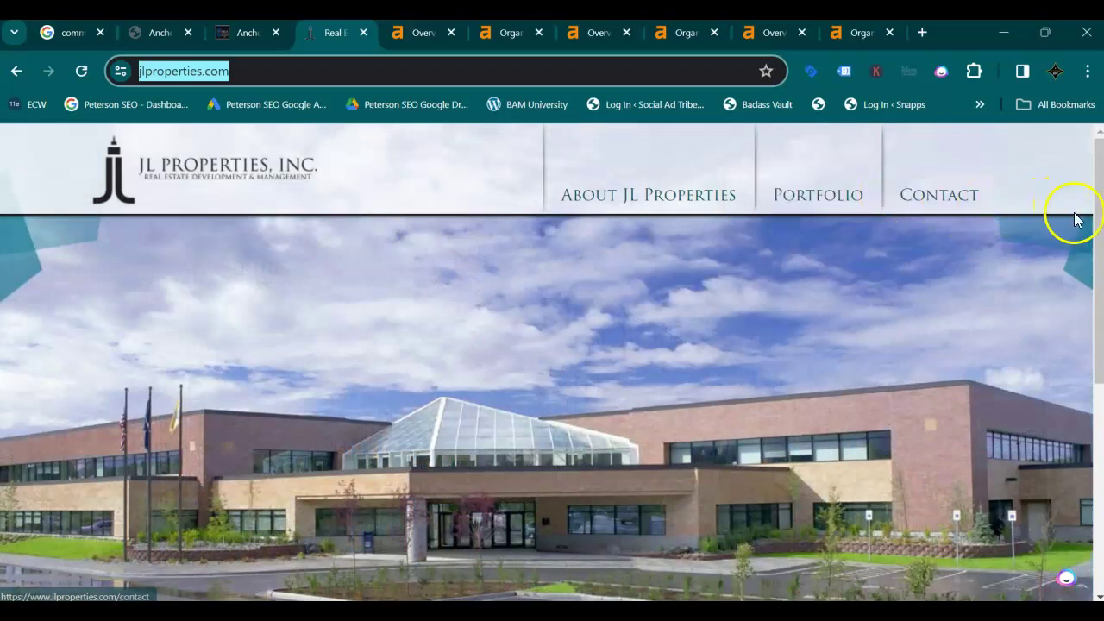
pyautogui.moveTo(1100, 250); pyautogui.dragTo(1099, 457)
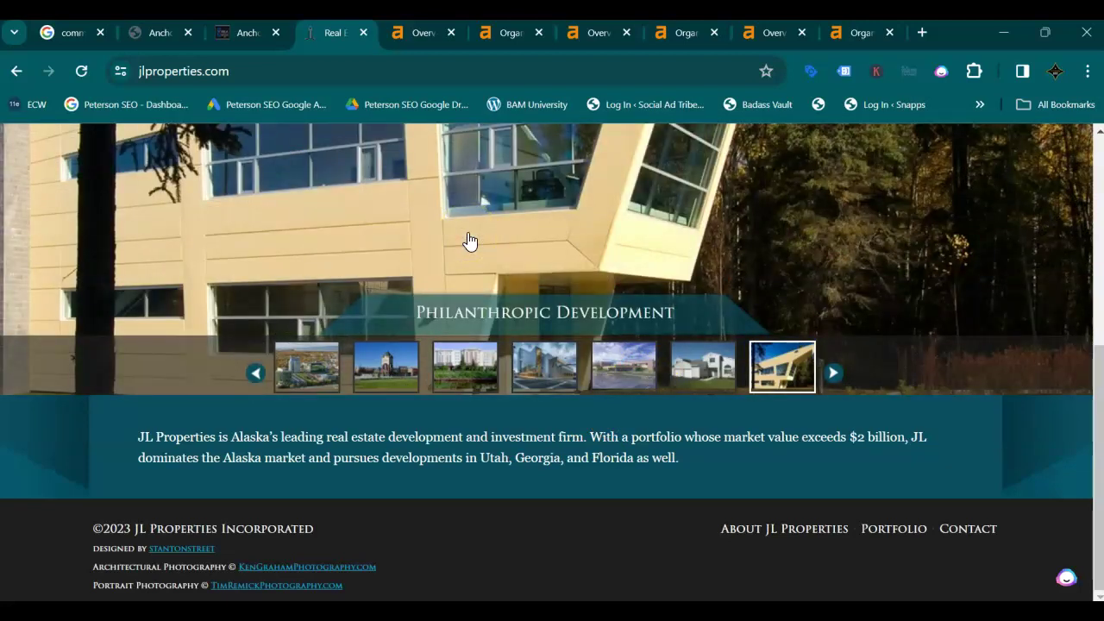
pyautogui.click(420, 36)
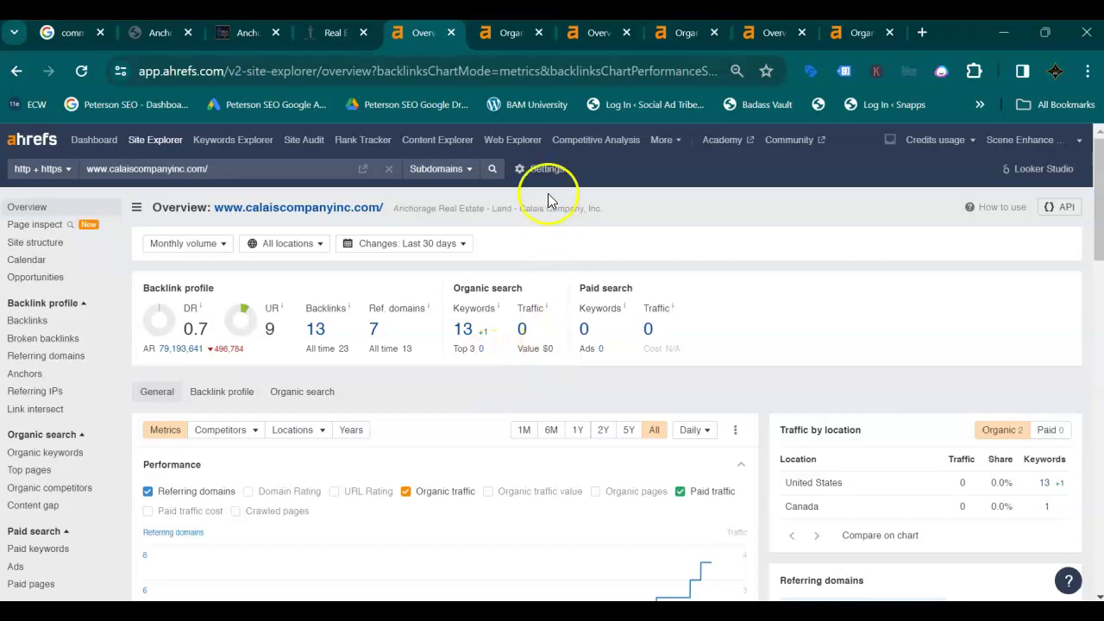
# - Show the Ahrefs Organic keywords report listing calaiscompanyinc.com's 13 ranking keywords
pyautogui.click(510, 34)
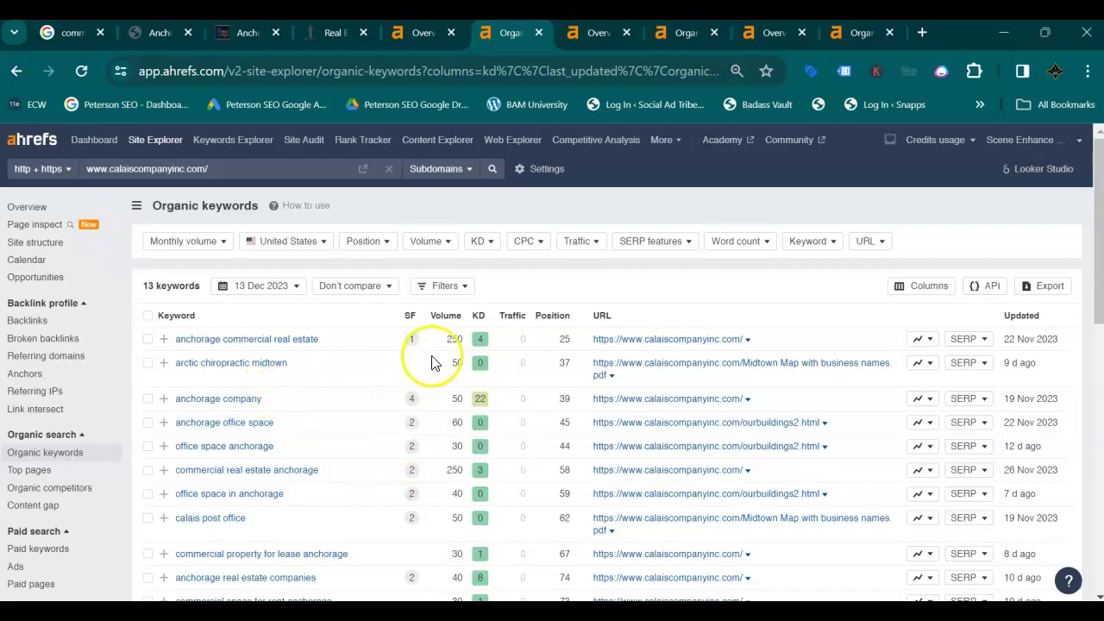
# - Open the crealaska.com Ahrefs overview and its Organic keywords report of 64 keywords
pyautogui.click(598, 33)
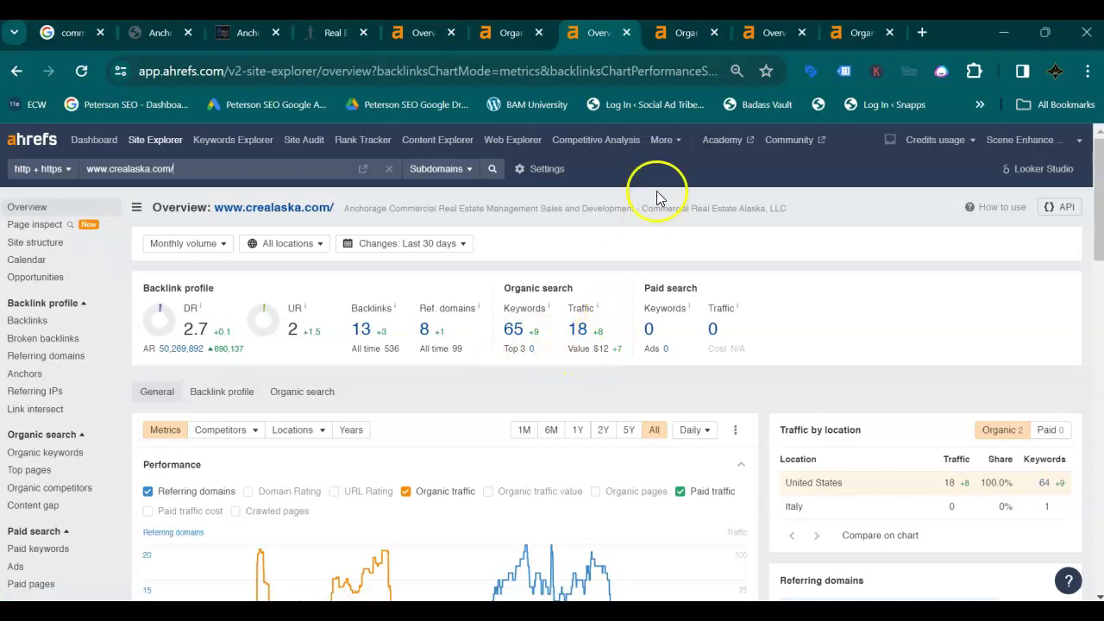
pyautogui.click(685, 34)
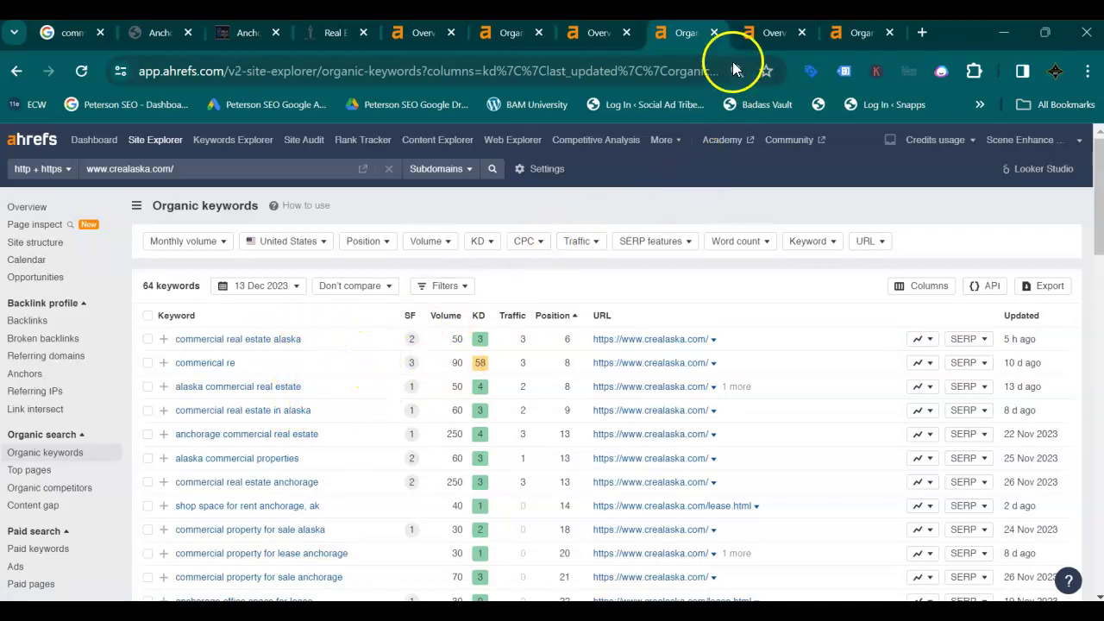
# - Show the jlproperties.com Ahrefs overview with DR 25, 617 backlinks and 333 organic keywords
pyautogui.click(763, 35)
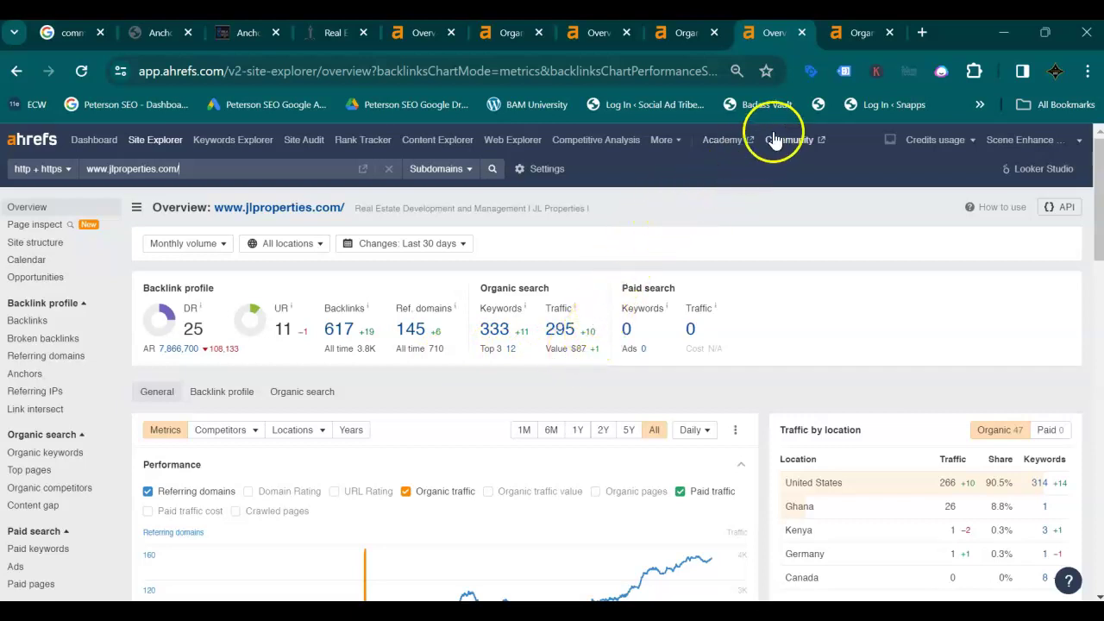
pyautogui.click(847, 38)
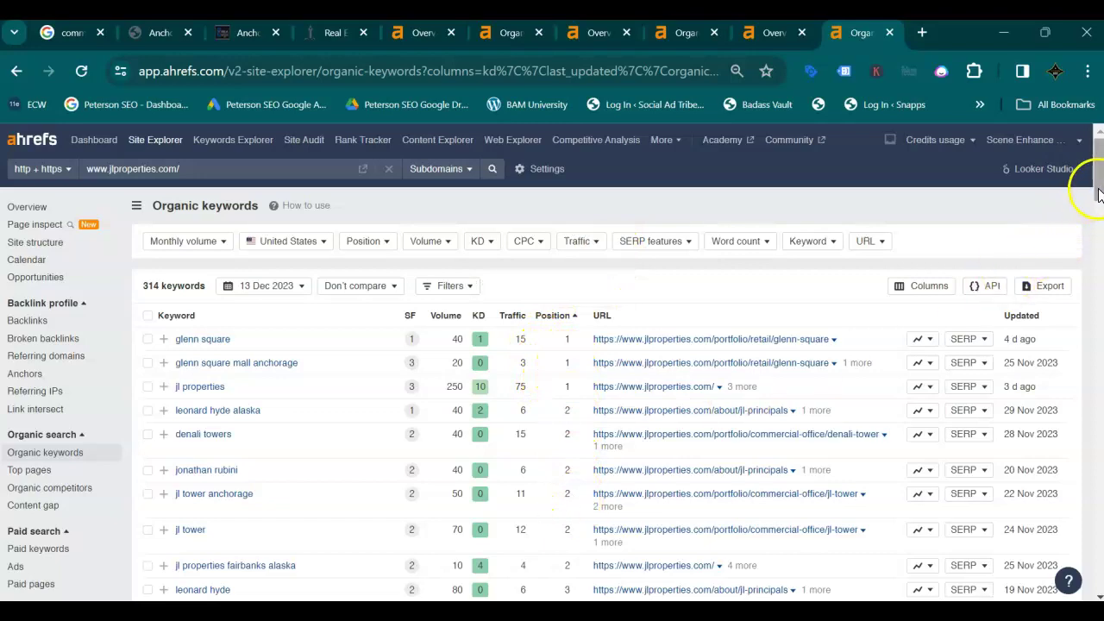
pyautogui.moveTo(1100, 193); pyautogui.dragTo(1099, 227)
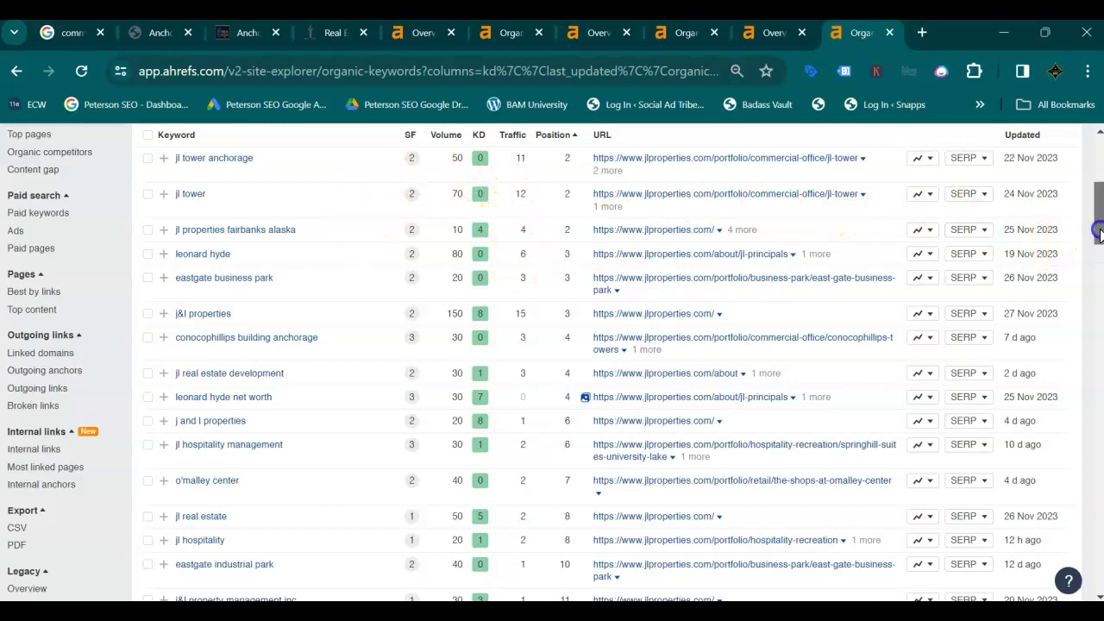
pyautogui.moveTo(1098, 231); pyautogui.dragTo(1098, 191)
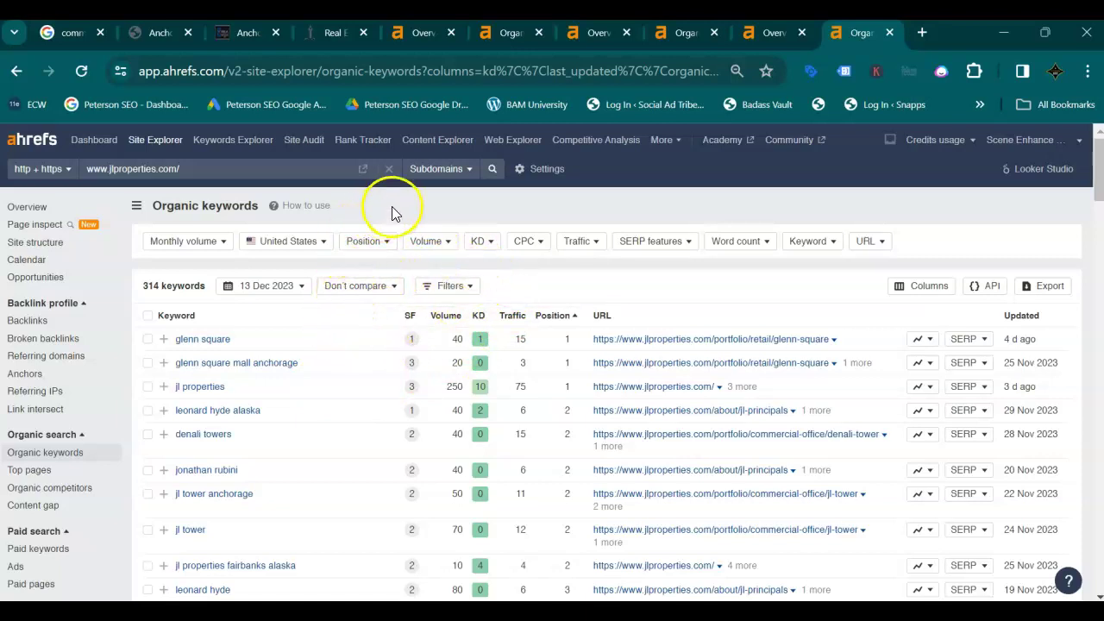
# - Return to the jlproperties.com overview showing the United States supplying 90.5% of traffic
pyautogui.click(772, 32)
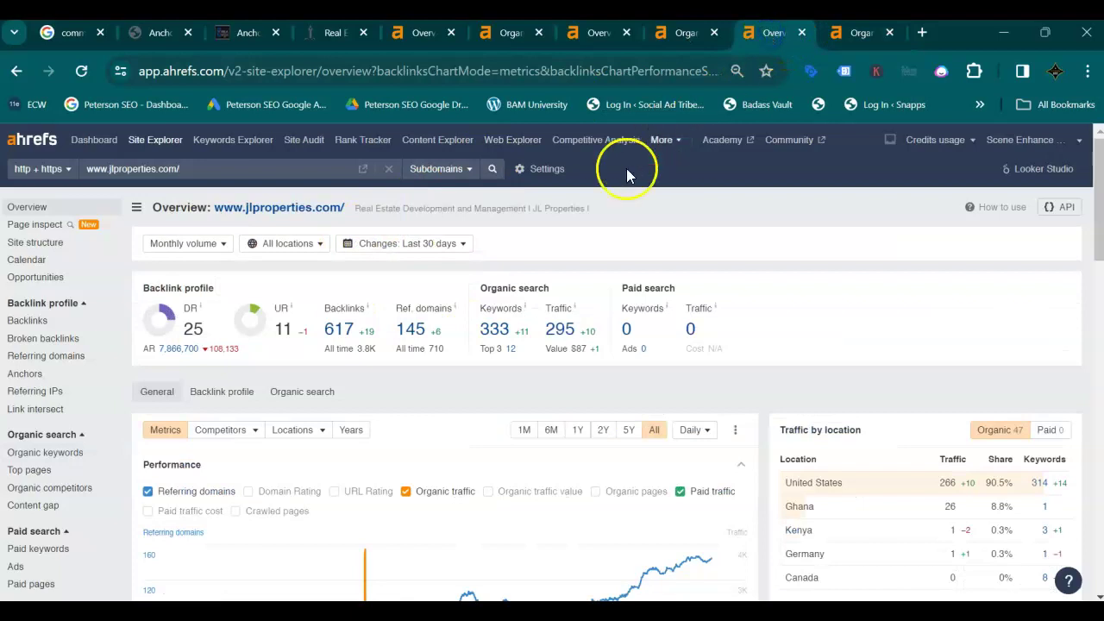